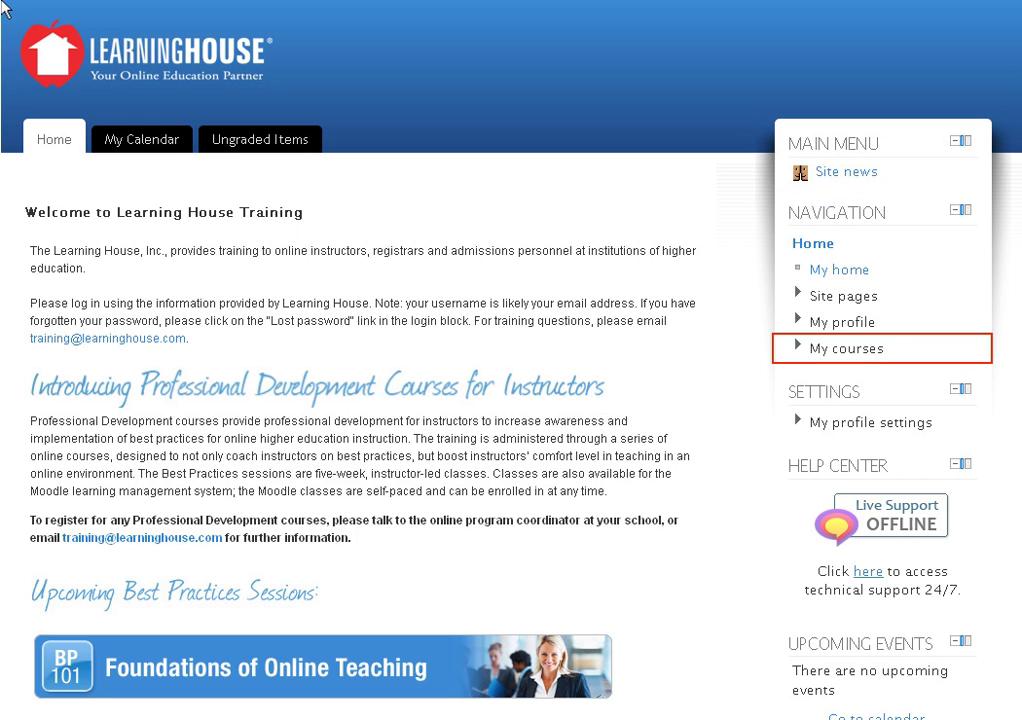
# Open the ART101LH1002_1 Art Appreciation course from My courses and scroll to its topics
pyautogui.click(799, 349)
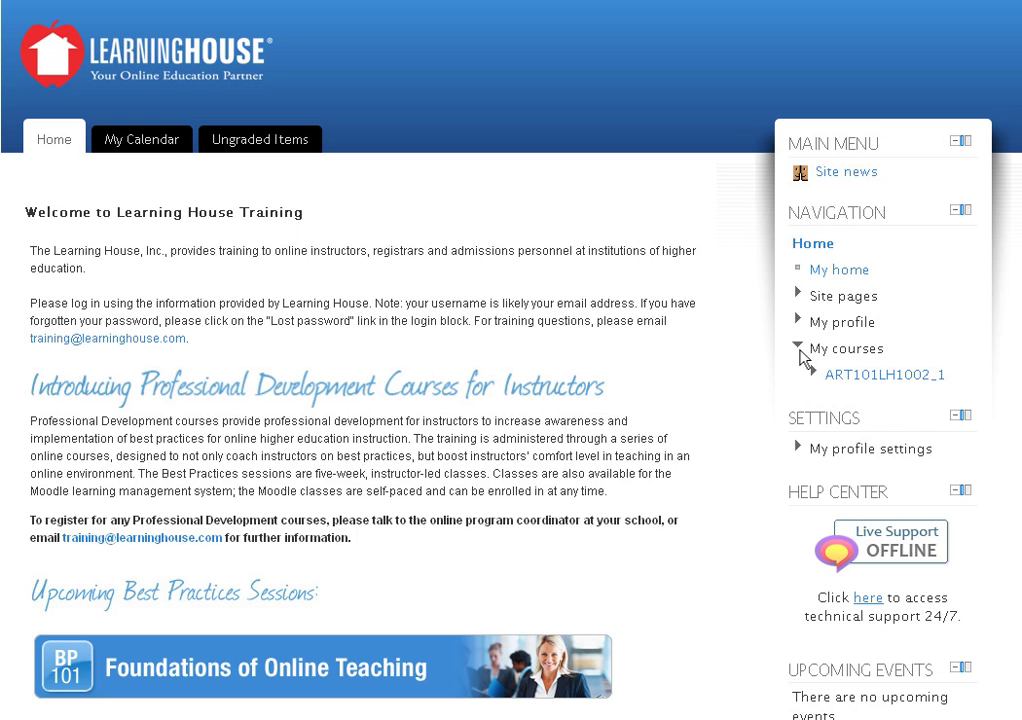
pyautogui.click(857, 378)
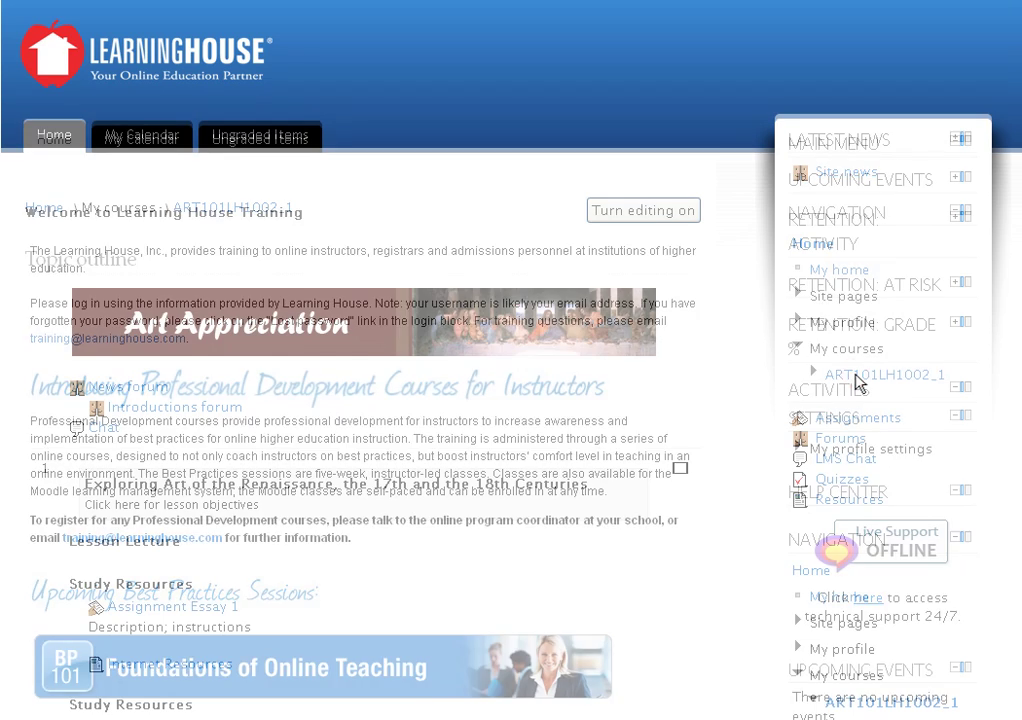
pyautogui.scroll(-2, 857, 378)
pyautogui.scroll(-3, 857, 378)
pyautogui.scroll(-3, 857, 380)
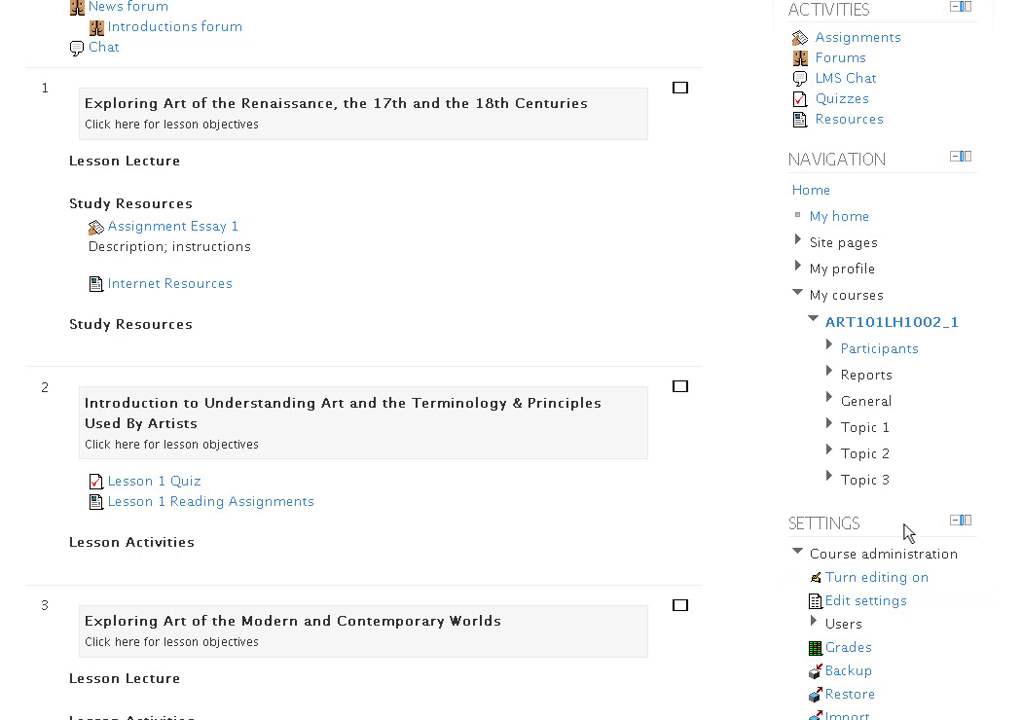
# Turn editing on and scroll down to the first topic's Add an activity dropdown
pyautogui.click(903, 578)
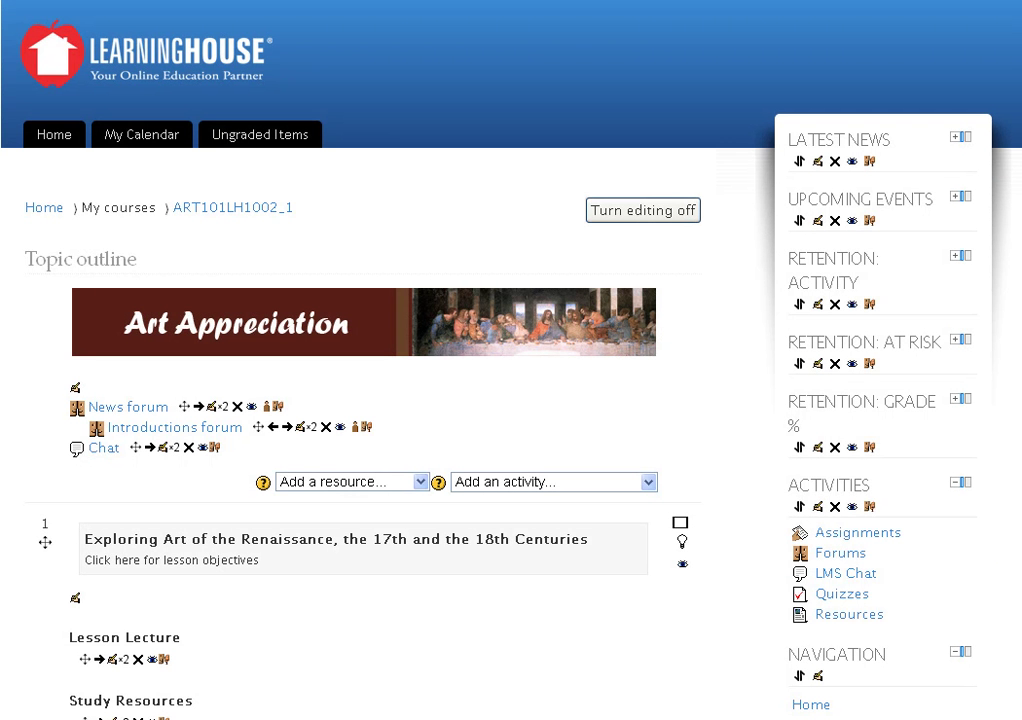
pyautogui.scroll(-2, 512, 400)
pyautogui.scroll(-5, 512, 400)
pyautogui.scroll(-5, 512, 400)
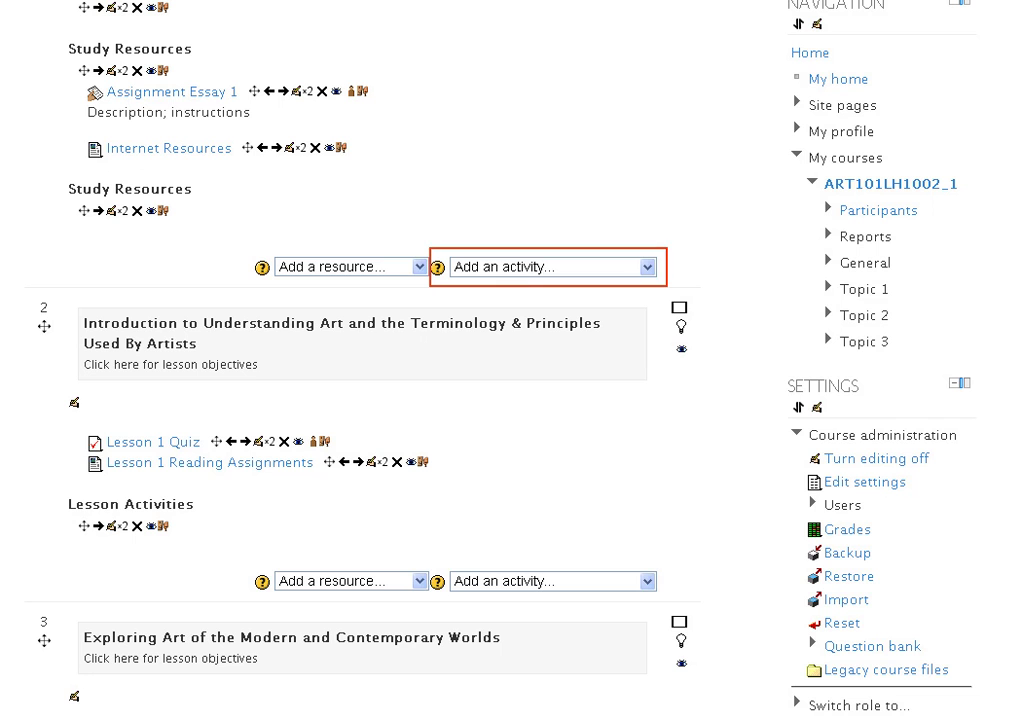
# Add an 'Advanced uploading of files' assignment from the Add an activity dropdown
pyautogui.hotkey('alt', 'Down')
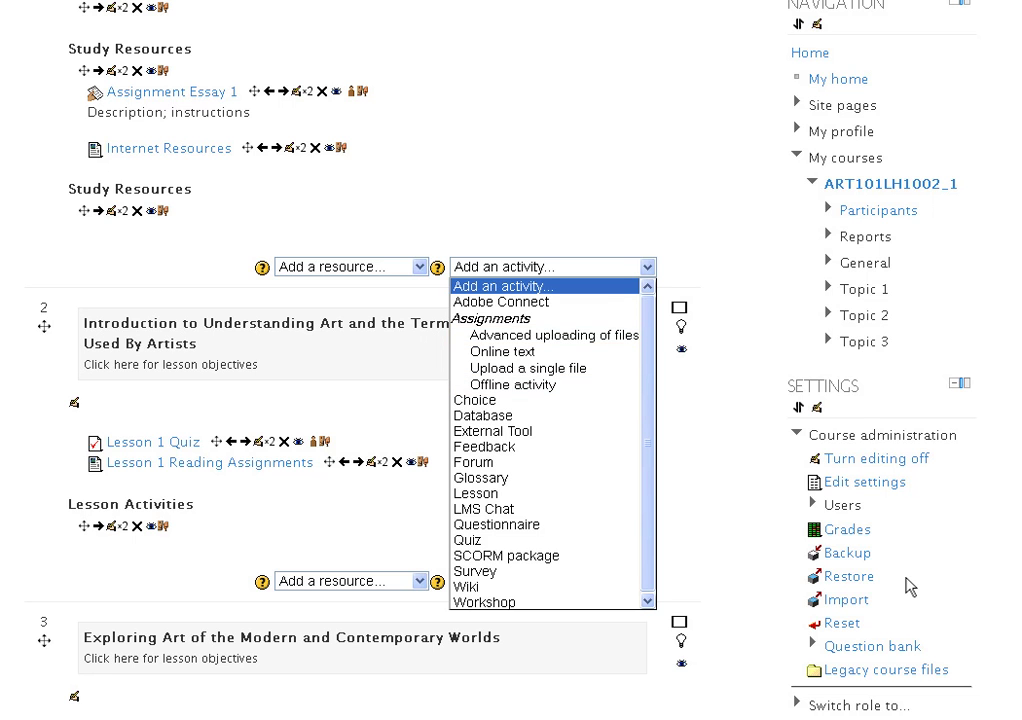
pyautogui.click(549, 343)
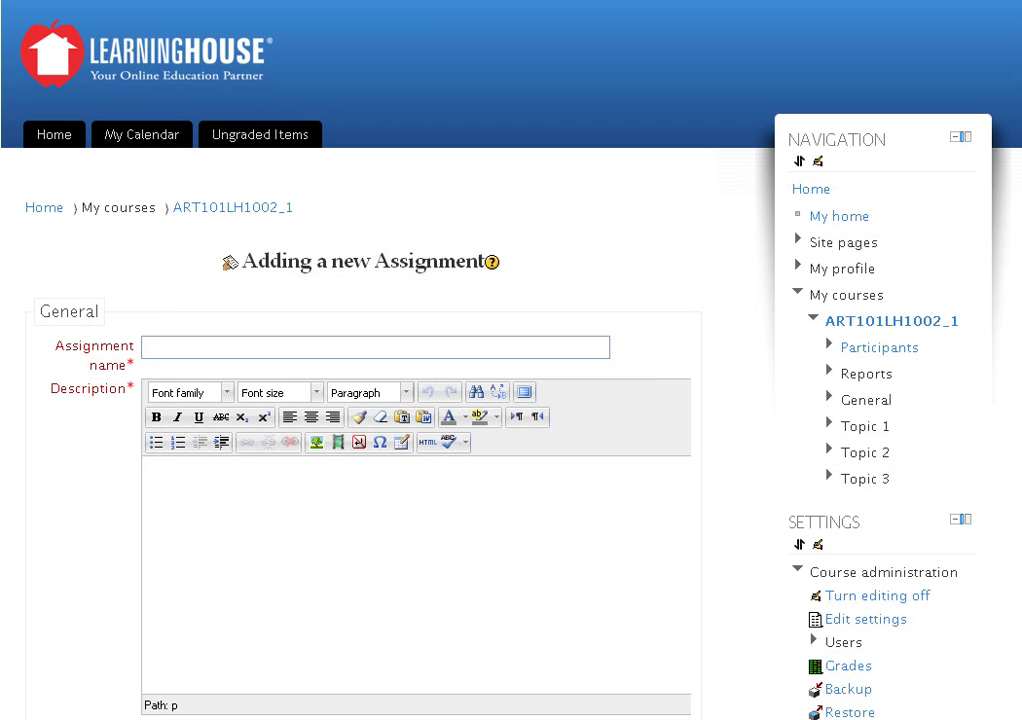